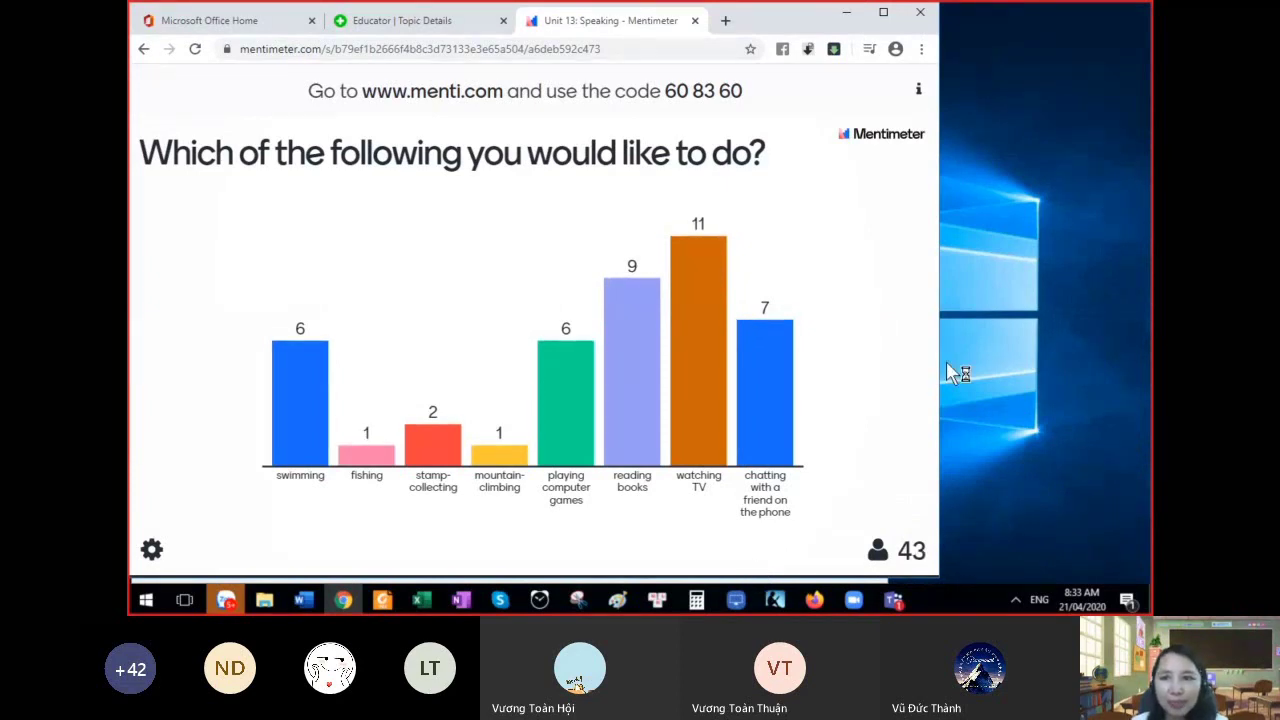
Step: Widen the browser window to the right so the poll results chart fills more of the screen
drag(946, 361, 1145, 360)
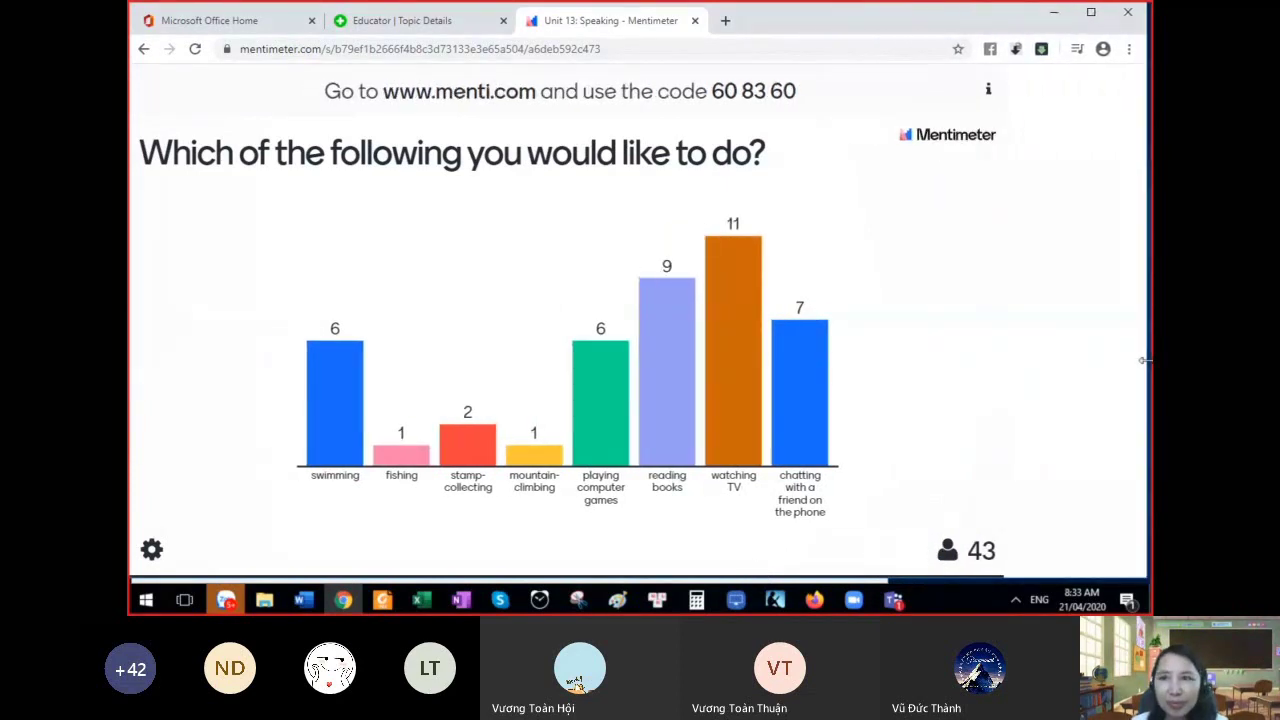